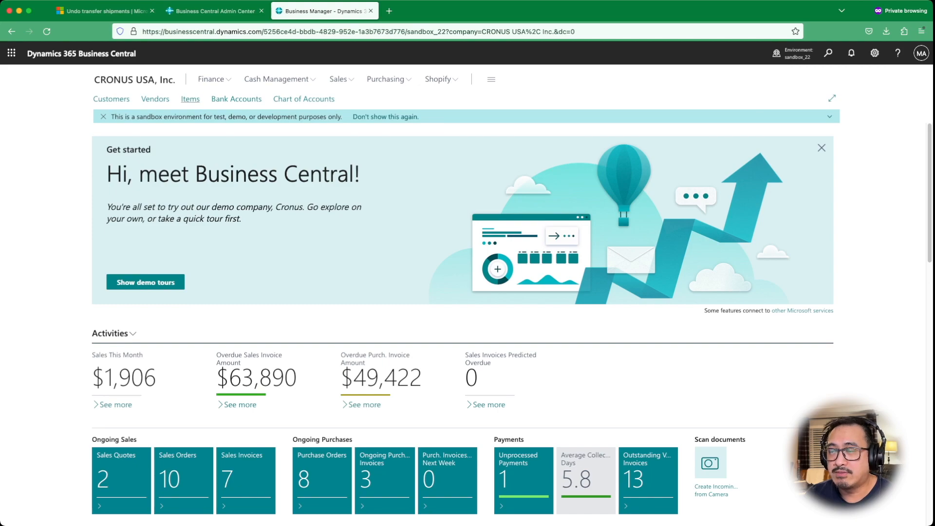
Step: Open the item card of 1896-S ATHENS Desk, review its costs and prices, and open its sales prices
click(190, 99)
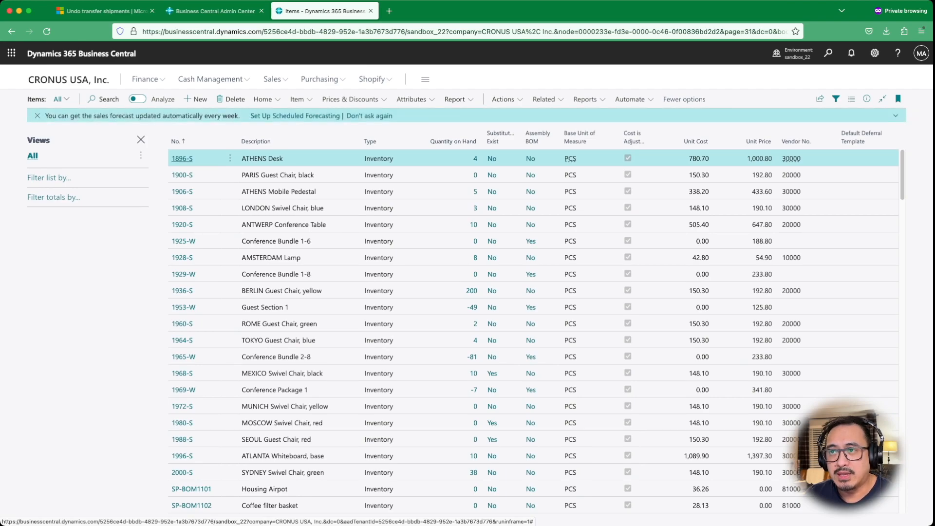
click(182, 159)
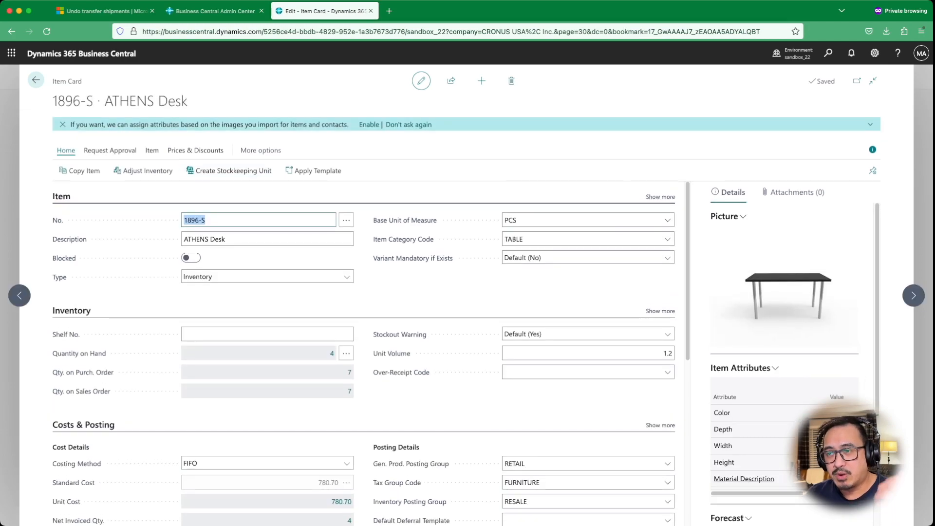
scroll(370, 350, down, 3)
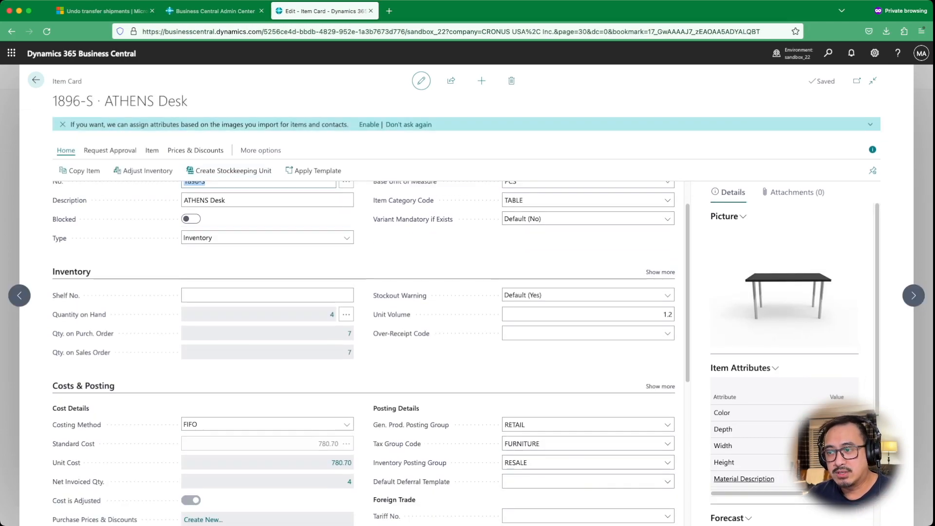
scroll(411, 327, down, 2)
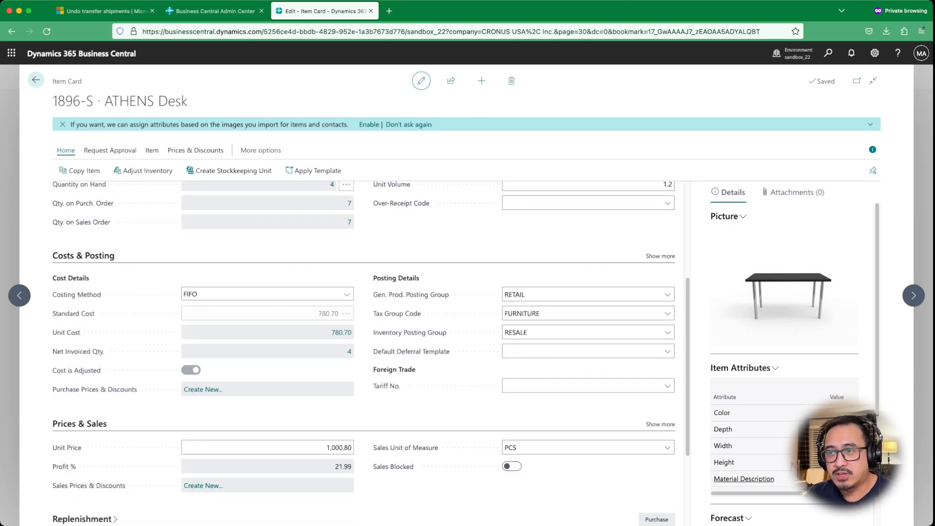
scroll(412, 327, down, 2)
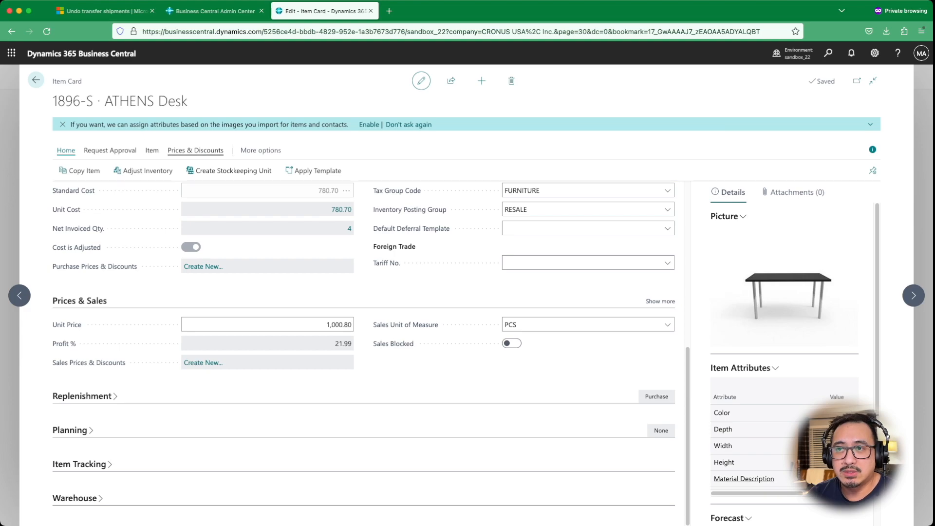
click(196, 151)
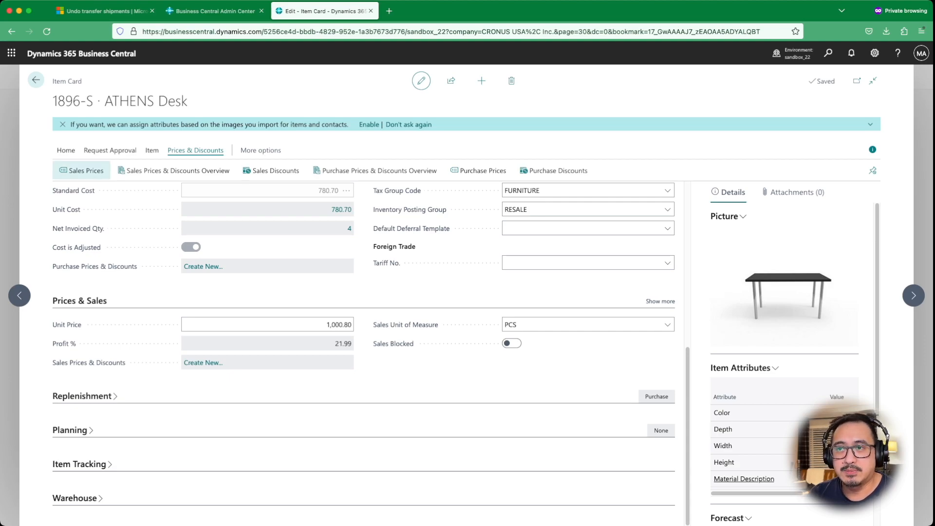
click(81, 171)
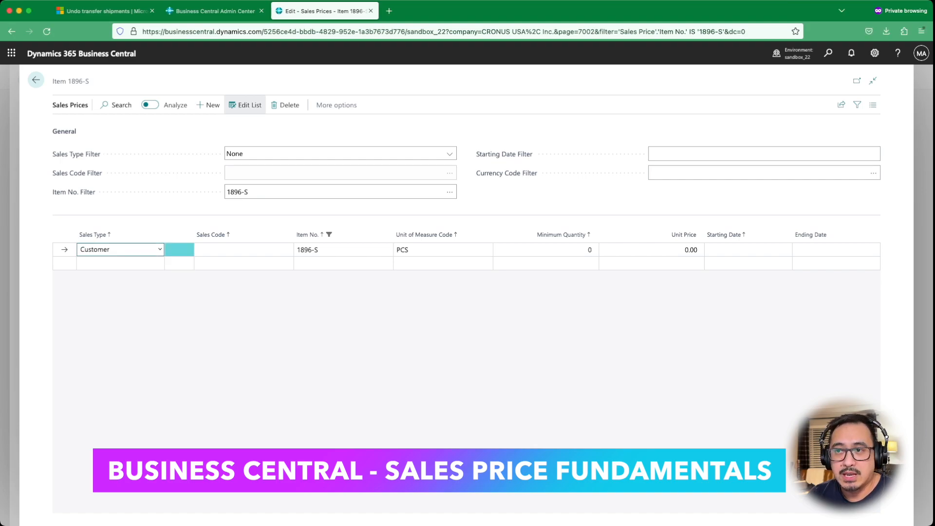
Step: Look through the available sales codes for the Customer and Campaign sales types on the first price line
click(244, 250)
click(287, 250)
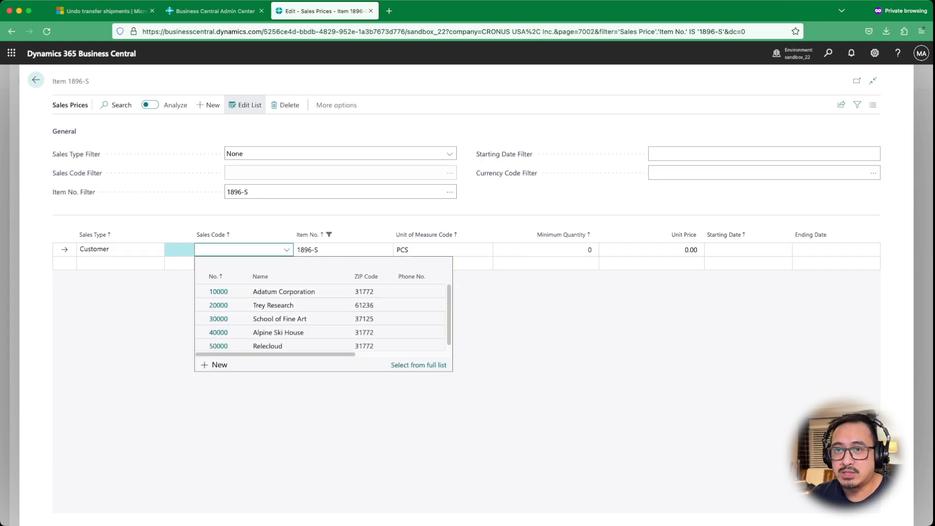
click(122, 307)
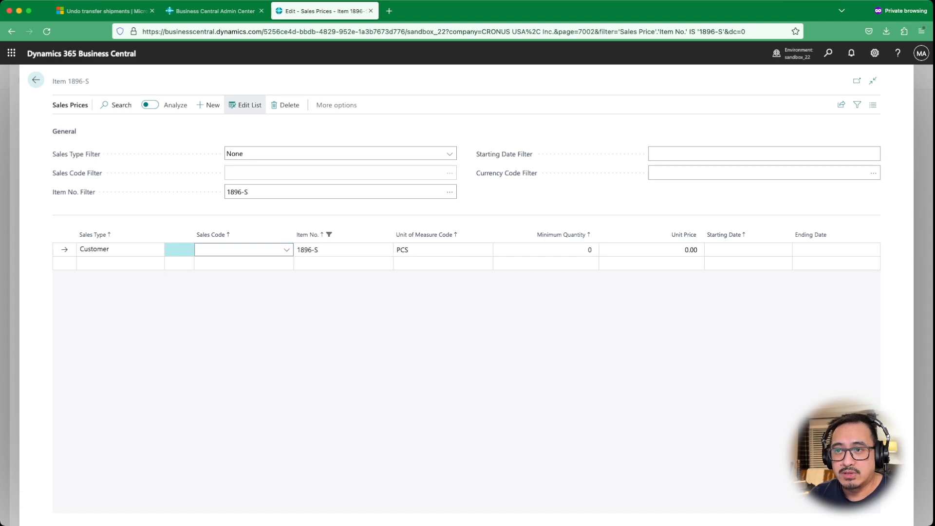
click(97, 288)
click(287, 249)
click(286, 250)
click(287, 250)
click(286, 250)
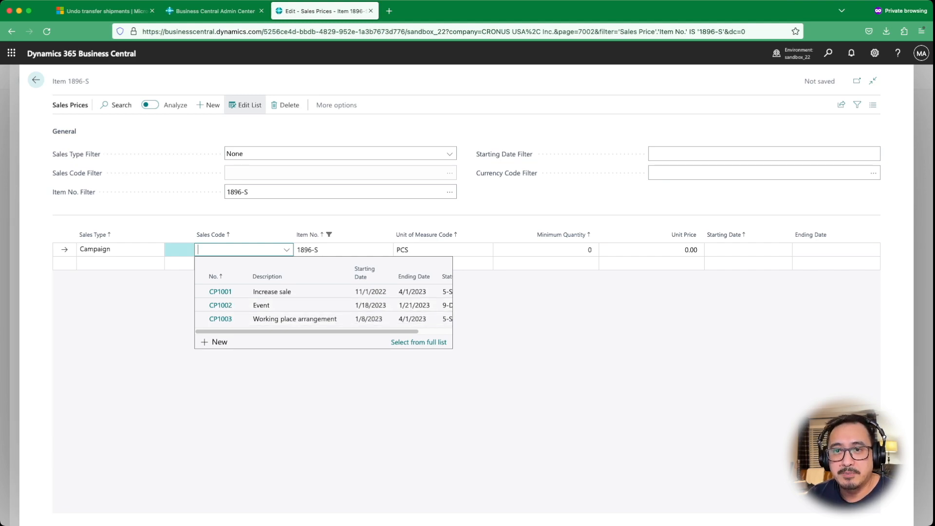
key(Escape)
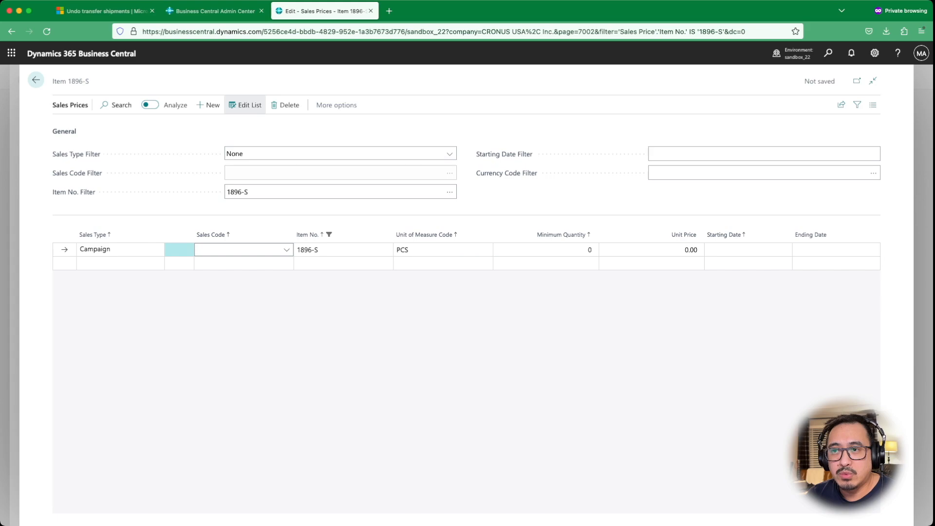
Step: Set the first price line's sales type to All Customers and its unit of measure to PCS
click(120, 250)
click(112, 239)
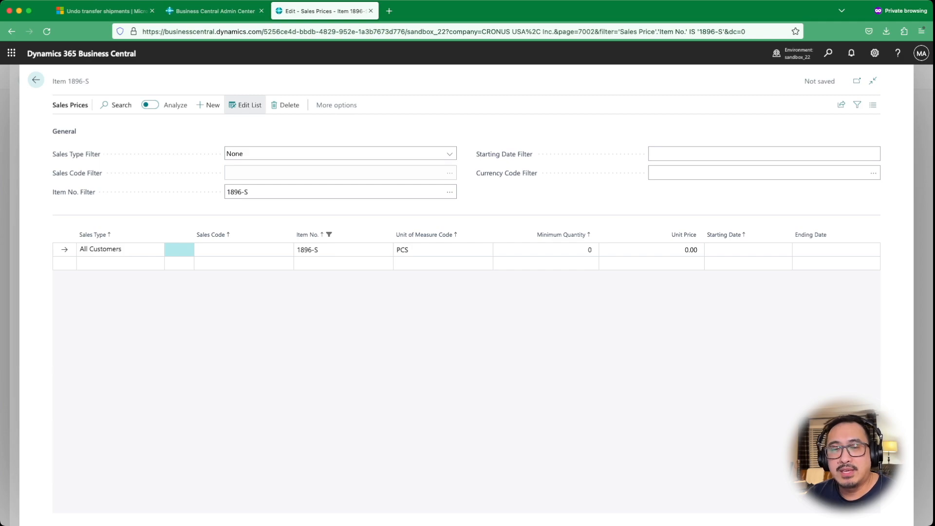
click(429, 250)
click(486, 250)
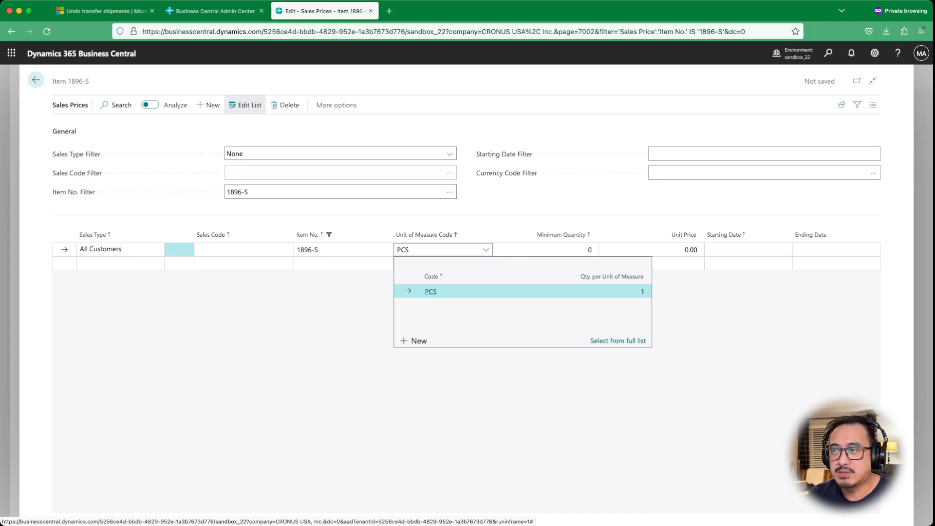
click(430, 291)
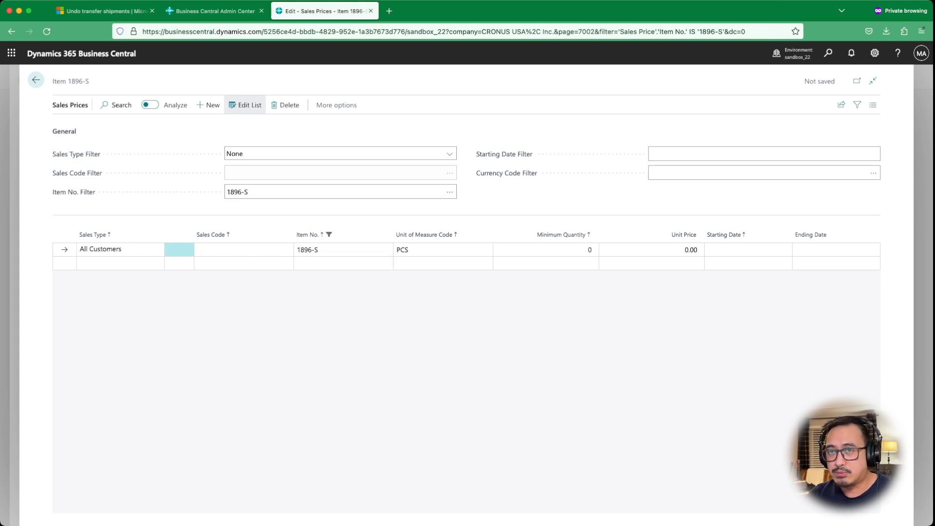
Step: Set the All Customers price line's minimum quantity to 3 and its unit price to 949.99
click(545, 250)
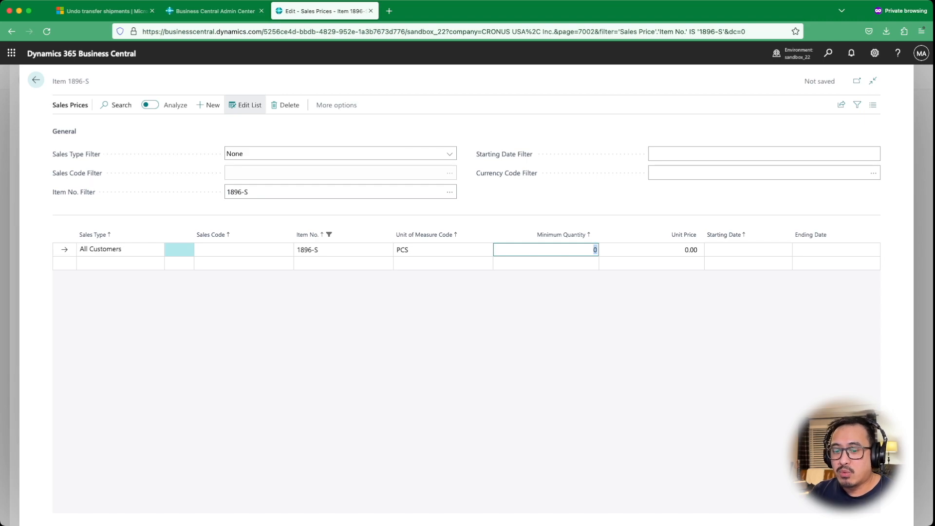
text(3)
key(Tab)
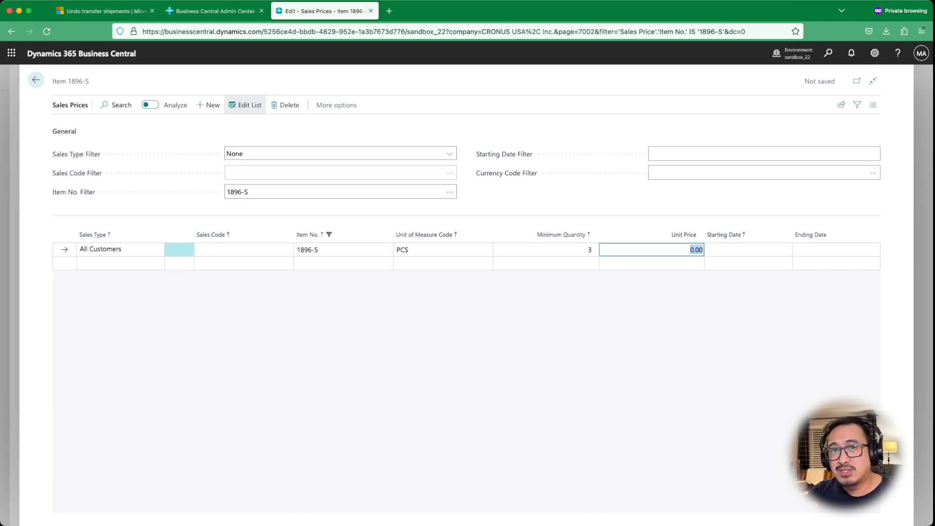
text(9)
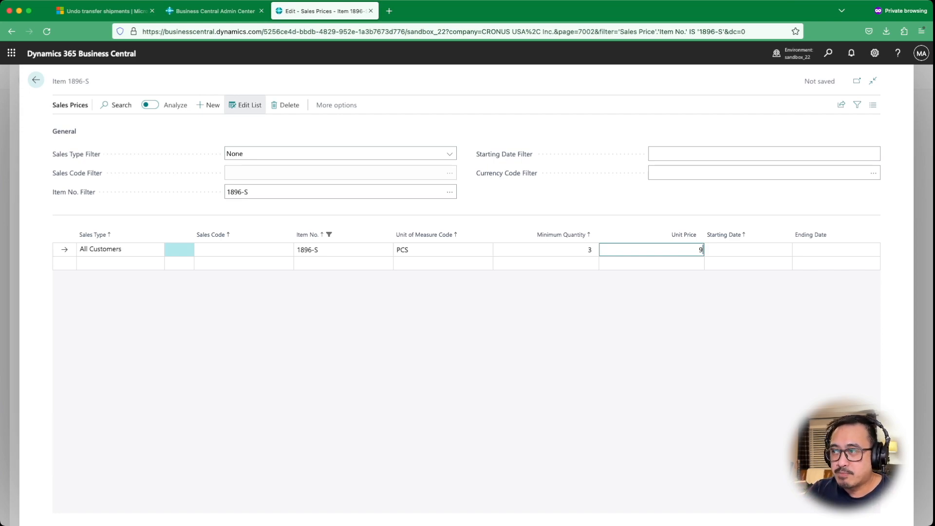
text(49.99)
key(Tab)
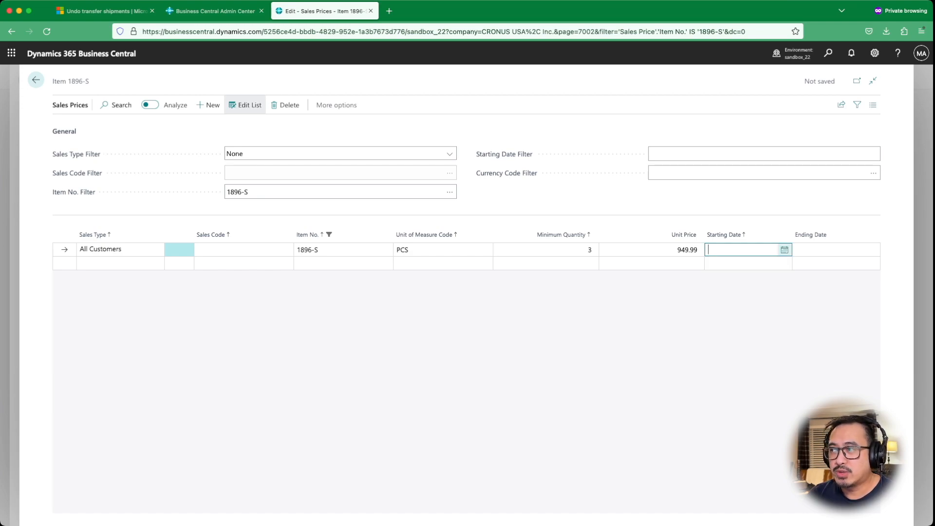
Step: Set the All Customers price line to start on 3/1/2023 and end on 3/31/2023
click(784, 250)
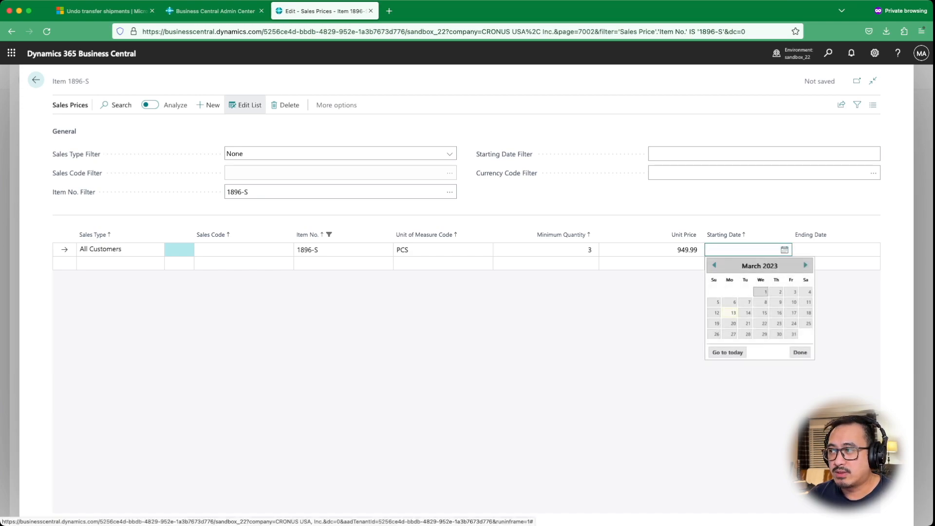
click(762, 292)
click(873, 250)
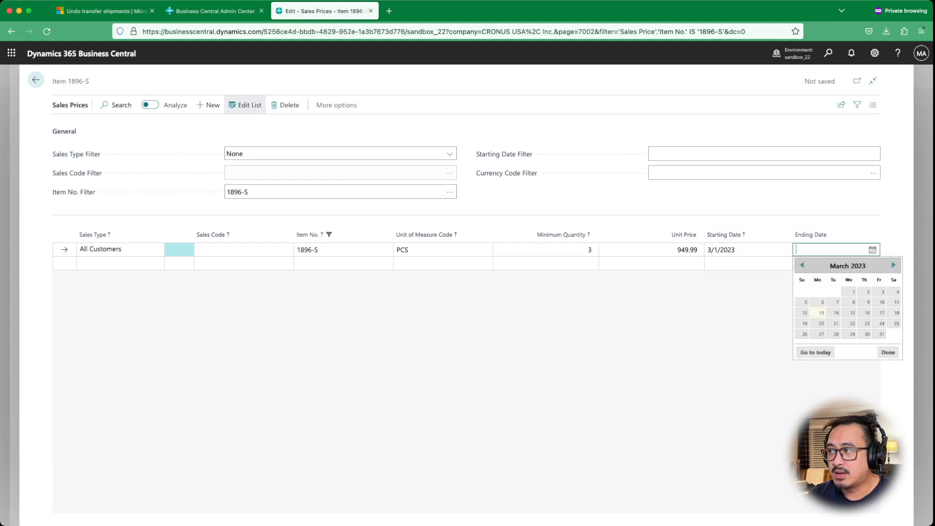
click(882, 335)
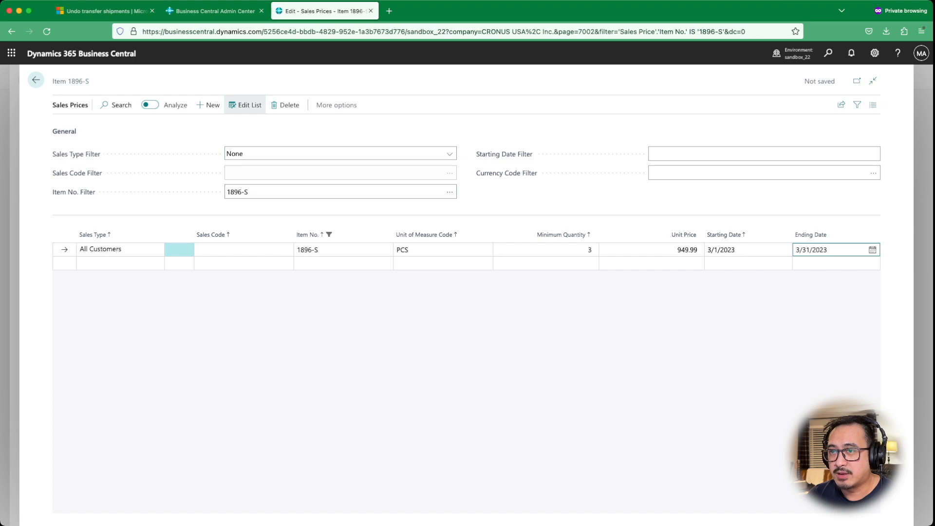
Step: Add a second price line with sales type Customer for Trey Research, using PCS as the unit of measure
click(121, 264)
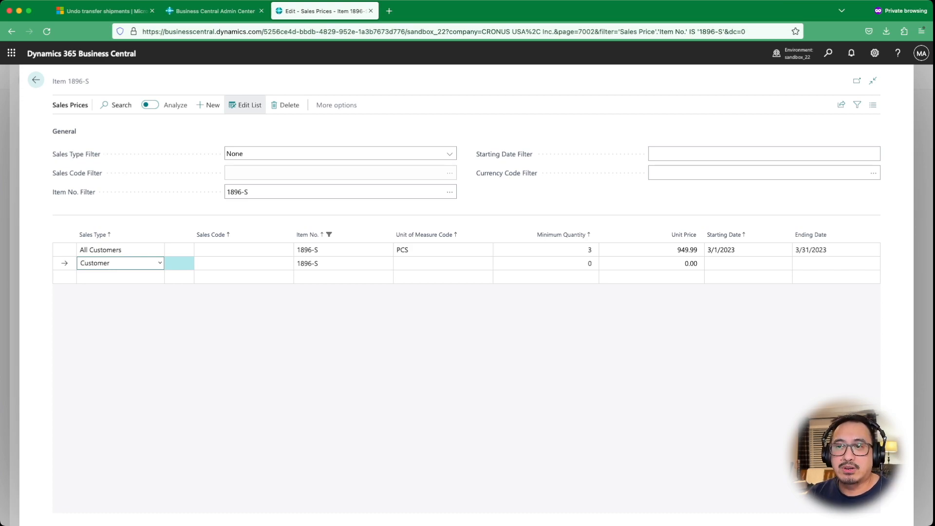
key(Tab)
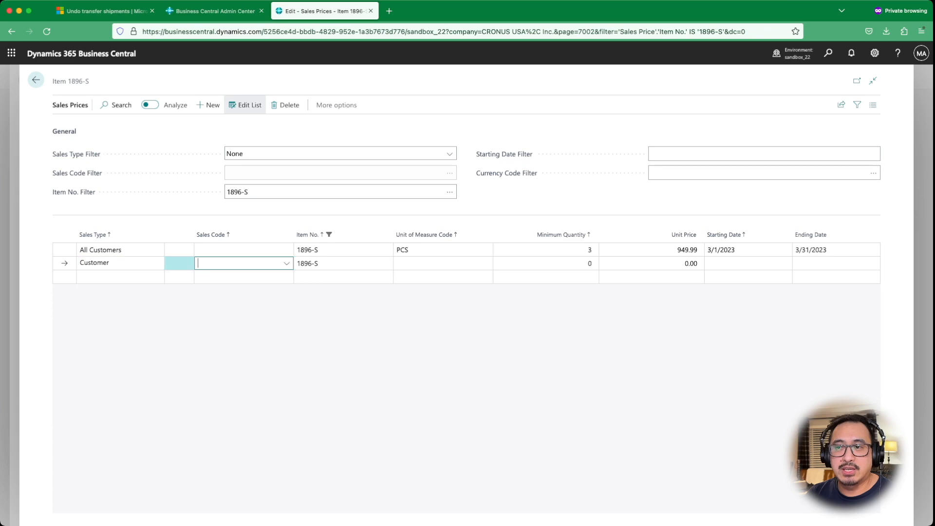
key(alt+Down)
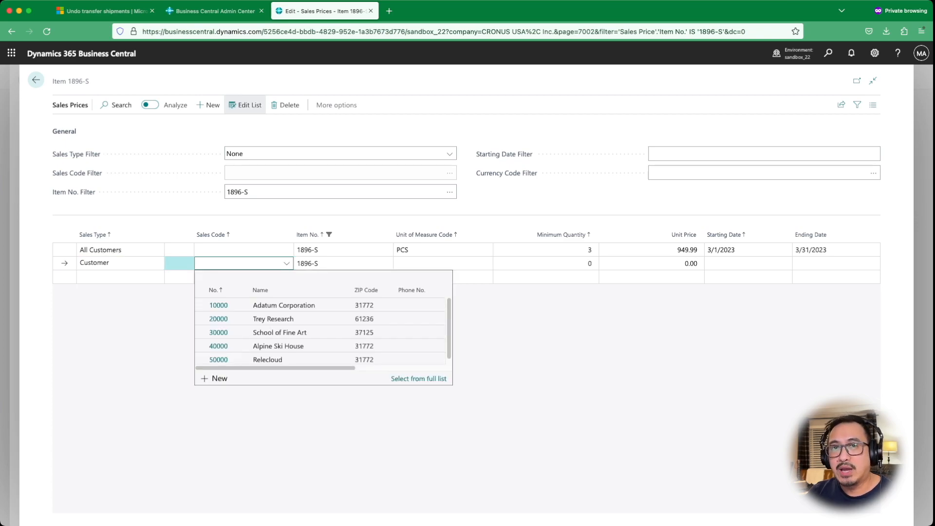
click(273, 319)
key(Tab)
key(Tab)
key(alt+Down)
key(Down)
key(Return)
Step: Set the Trey Research price line's minimum quantity to 1 and unit price to 979.99, leaving both dates blank
key(Tab)
text(10)
key(Tab)
key(shift+Tab)
text(1)
key(Tab)
text(979.99)
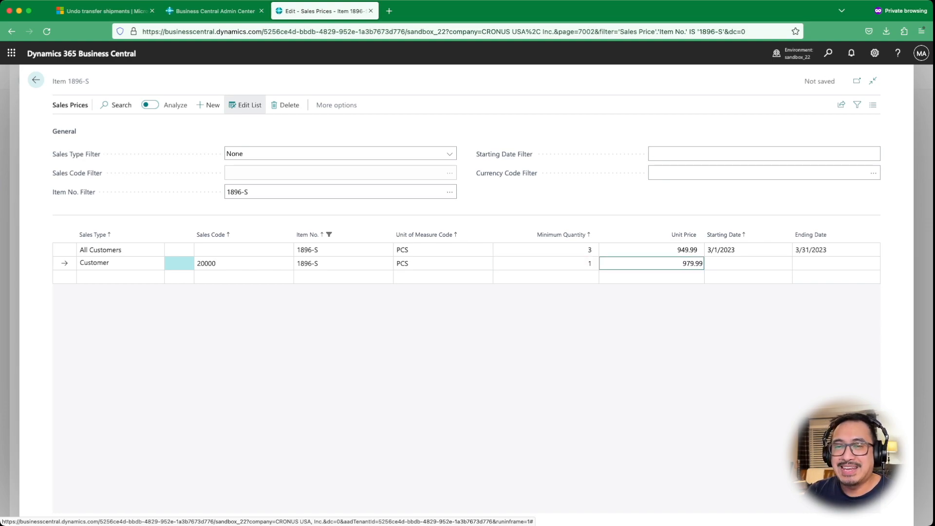
key(Tab)
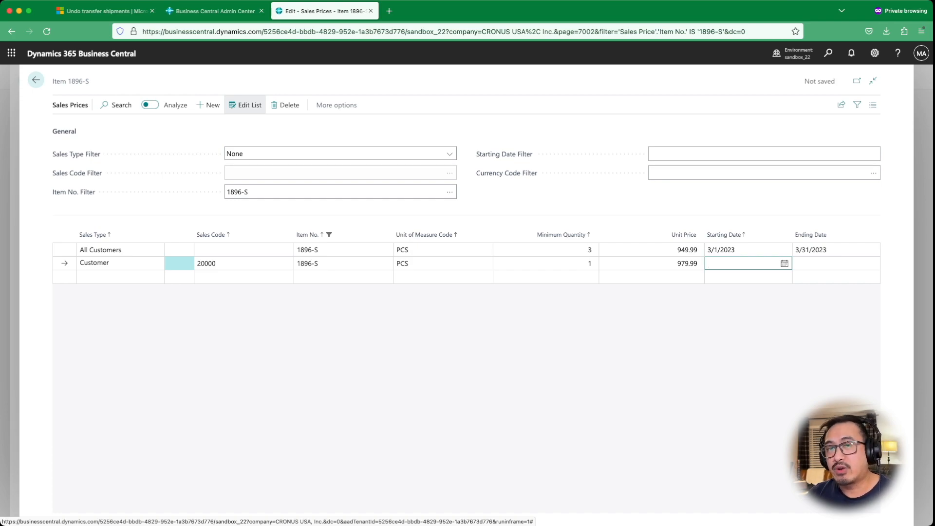
click(872, 264)
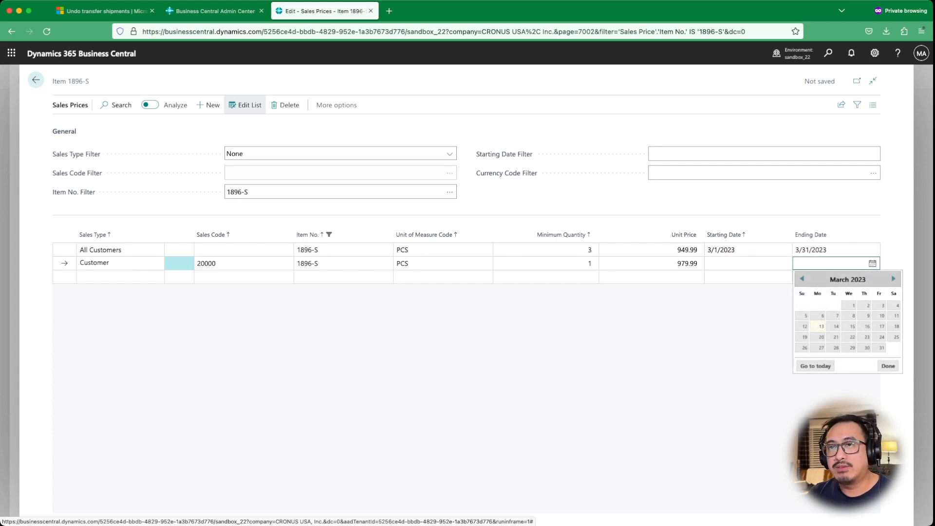
key(Escape)
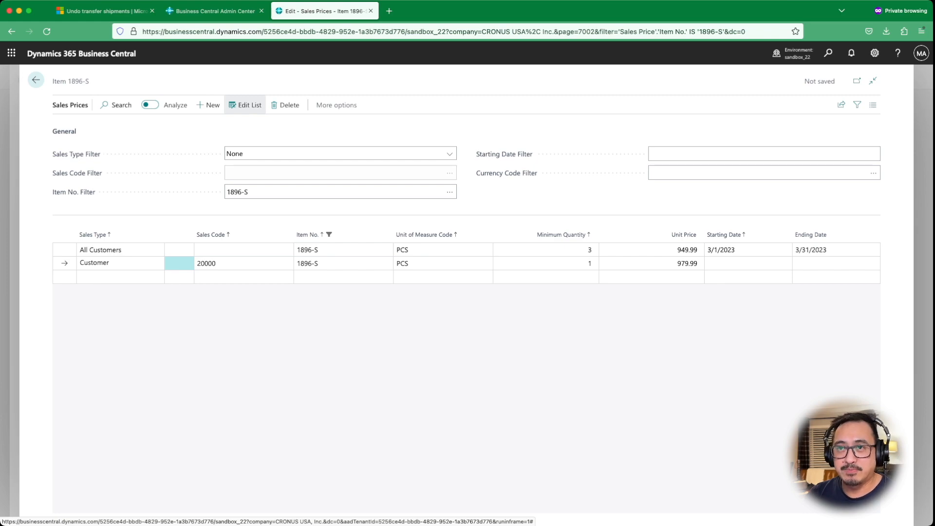
Step: Leave the sales prices, the item card and the item list to return to the home page
click(35, 80)
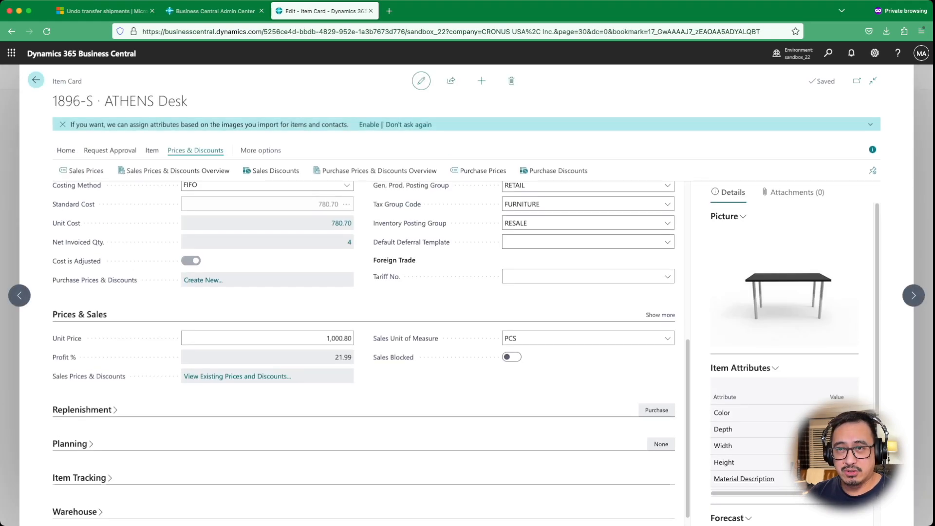
click(35, 80)
click(54, 80)
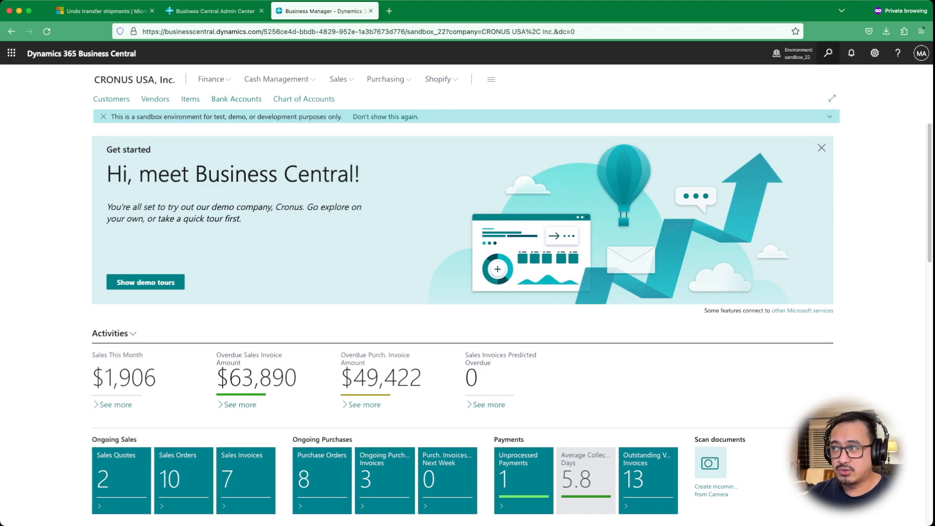
Step: Find the Sales Orders list and create a new sales order for customer Alpine Ski House
click(828, 53)
text(sal ord)
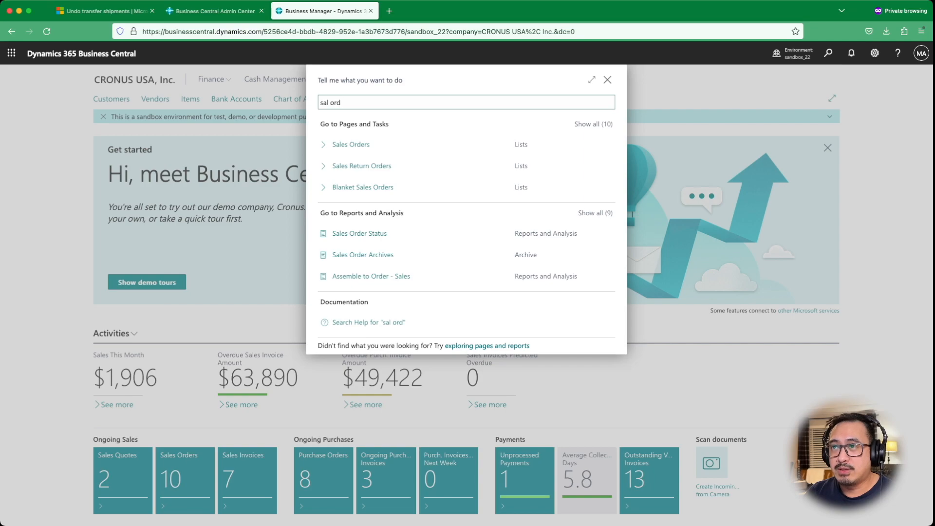
key(Down)
key(Return)
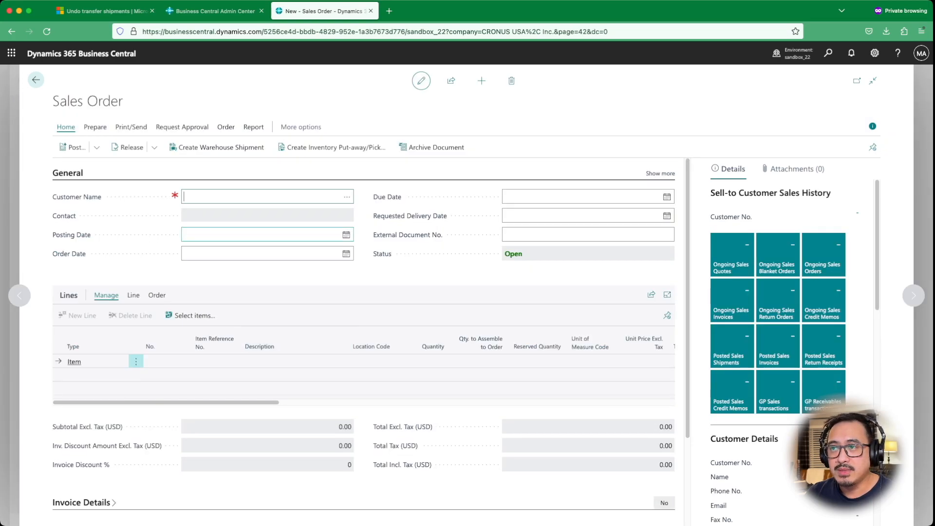
click(347, 196)
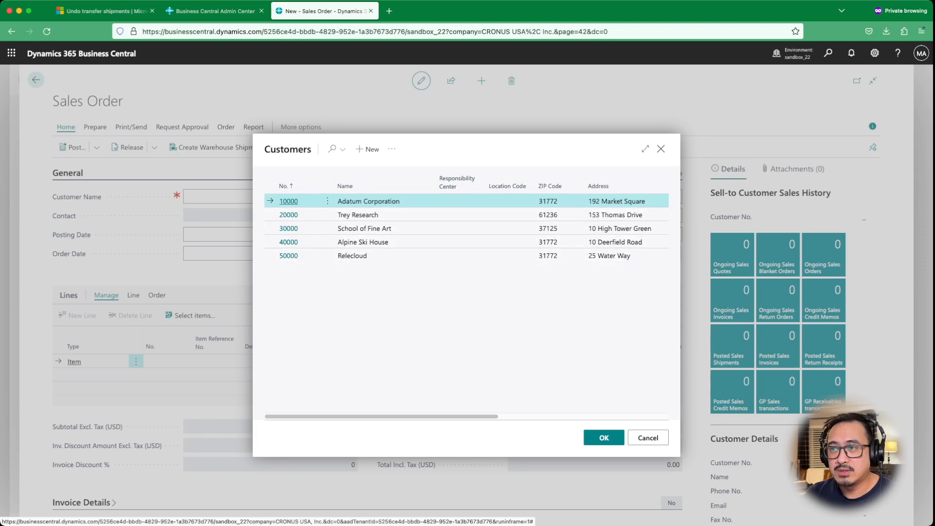
click(363, 242)
click(604, 438)
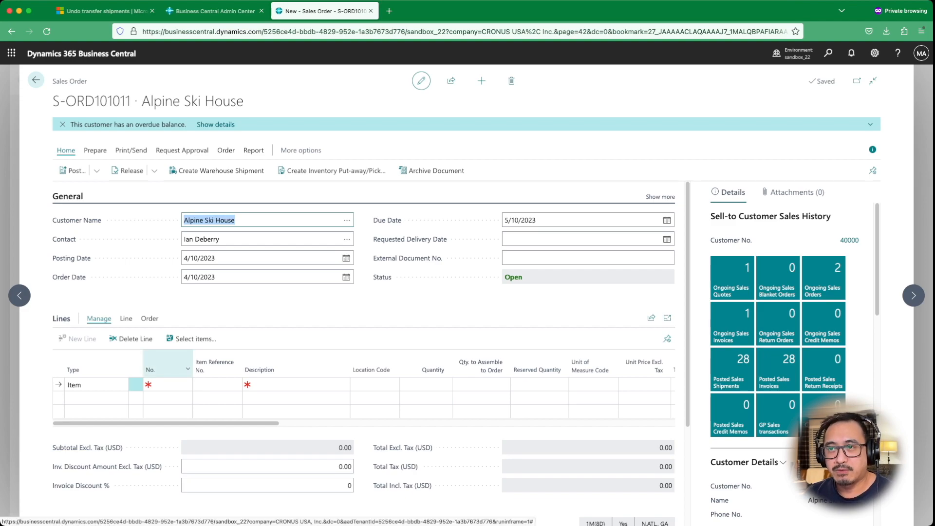
Step: Add item 1896-S ATHENS Desk to the first line of the Alpine Ski House order with a quantity of 5
click(171, 385)
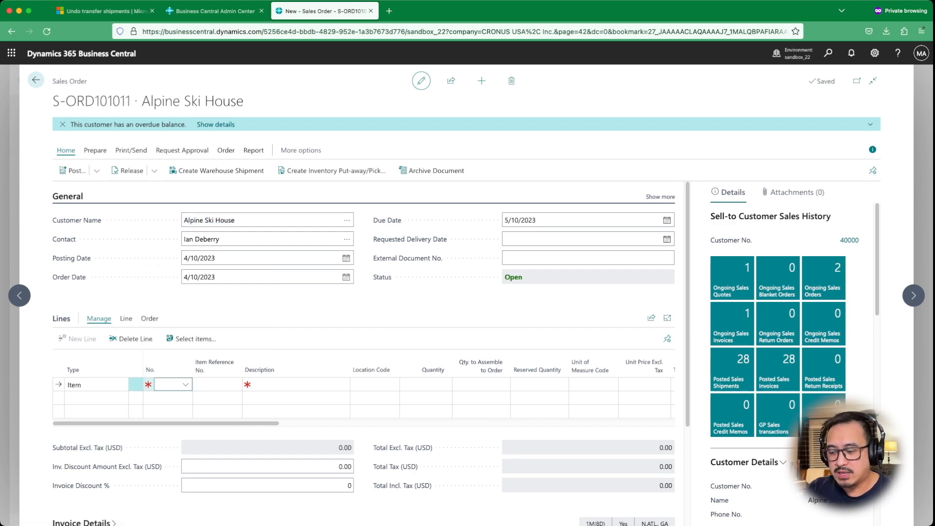
click(186, 385)
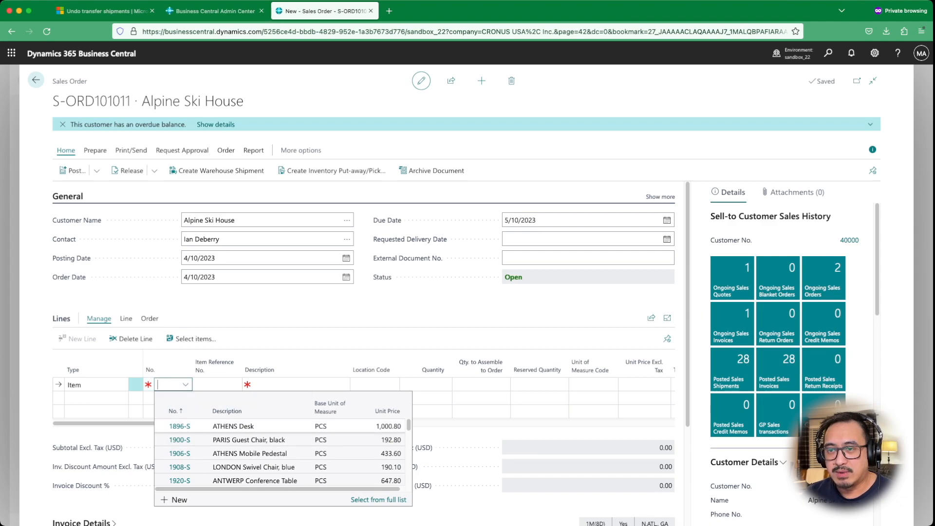
key(Down)
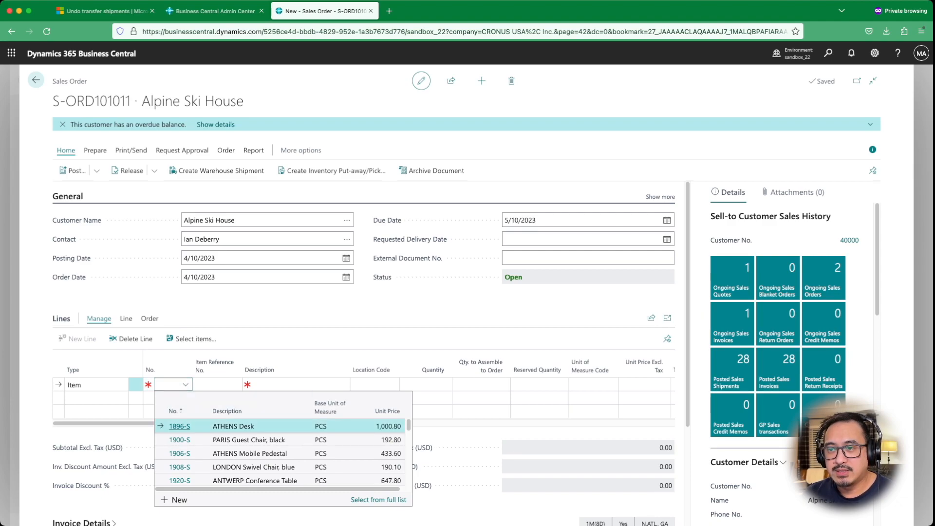
key(Return)
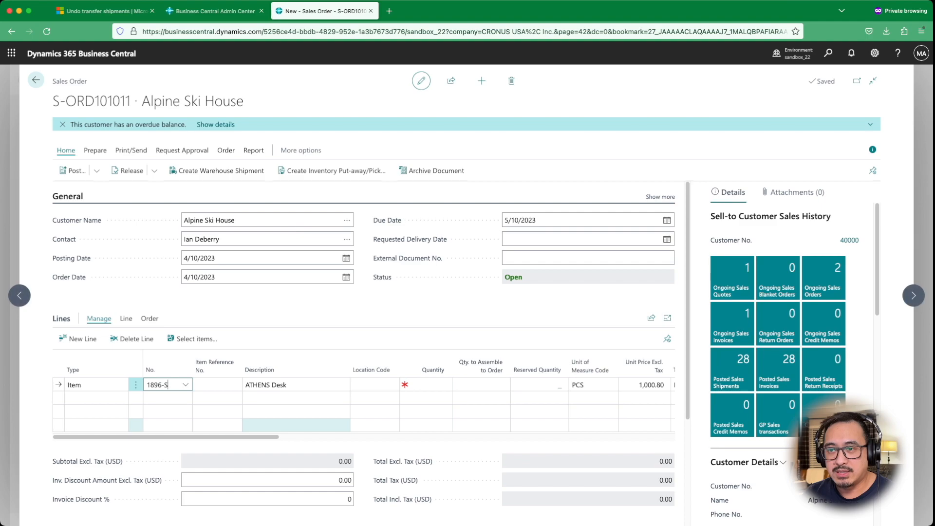
key(Return)
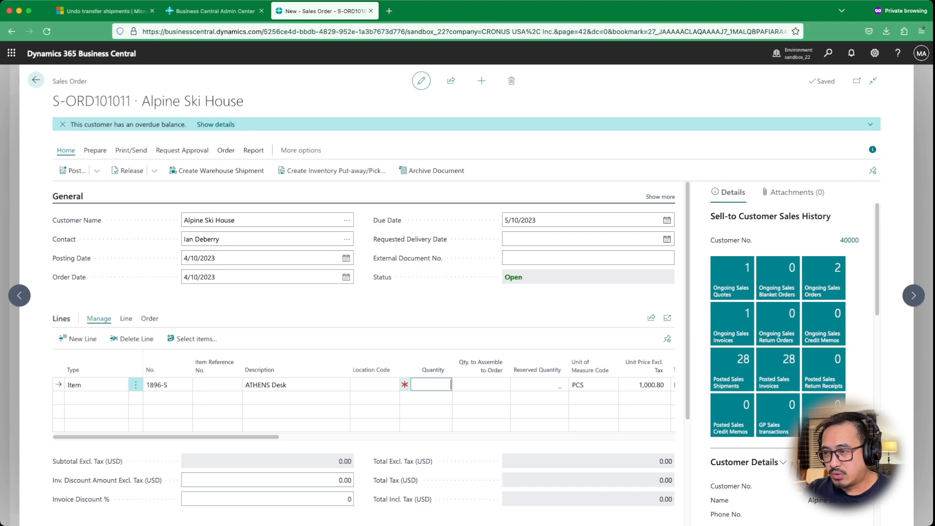
text(5)
key(Return)
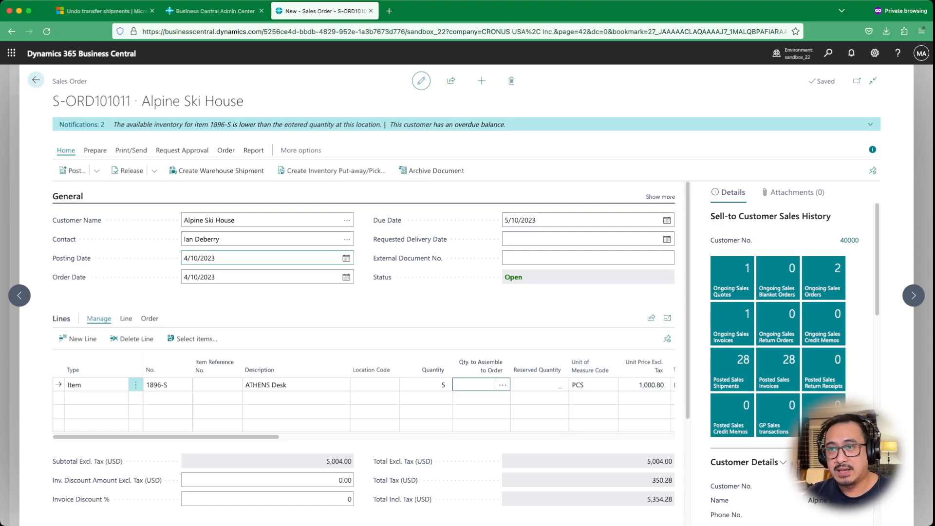
Step: Set both the posting date and the order date of the Alpine Ski House order to 3/13/2023 and acknowledge the notice
click(244, 258)
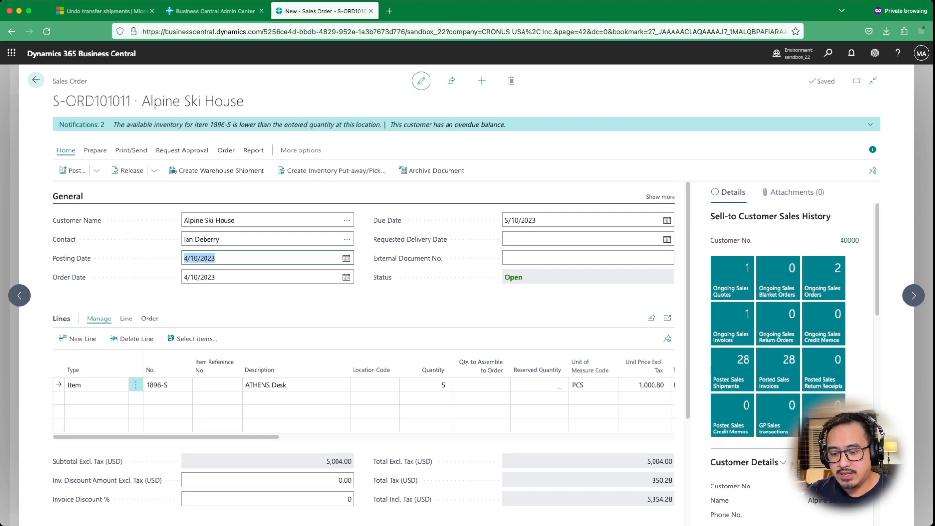
text(3/13)
key(Tab)
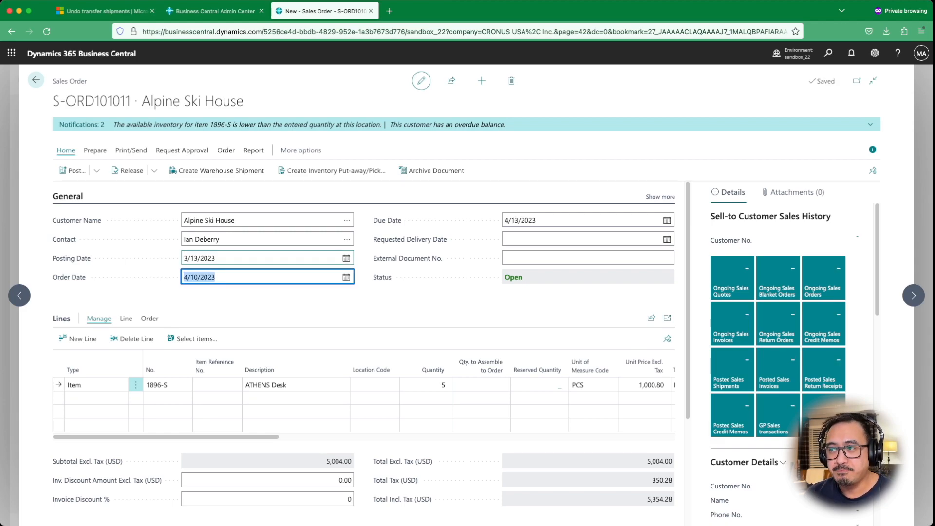
text(3/13)
key(Tab)
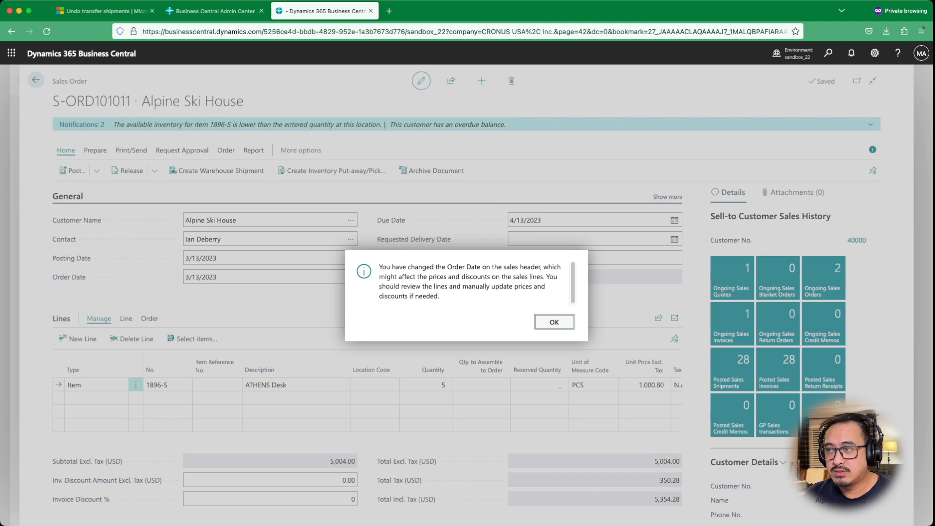
key(Return)
Step: Refresh the ATHENS Desk line's unit price by changing the quantity to 4 and back to 5
click(427, 385)
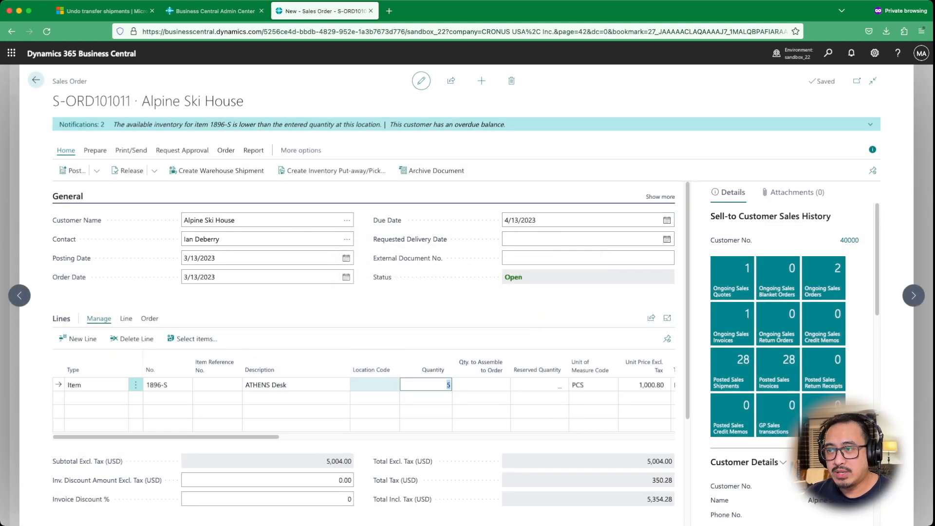
click(126, 319)
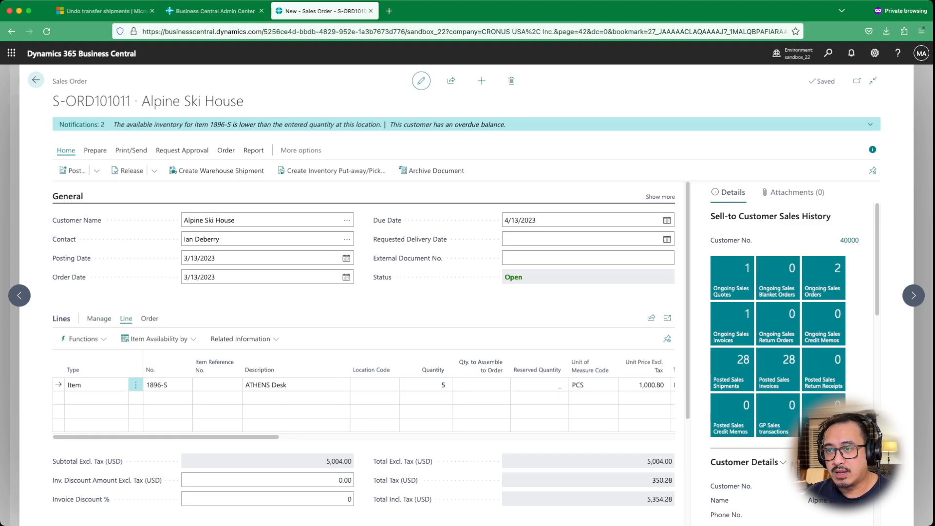
click(427, 385)
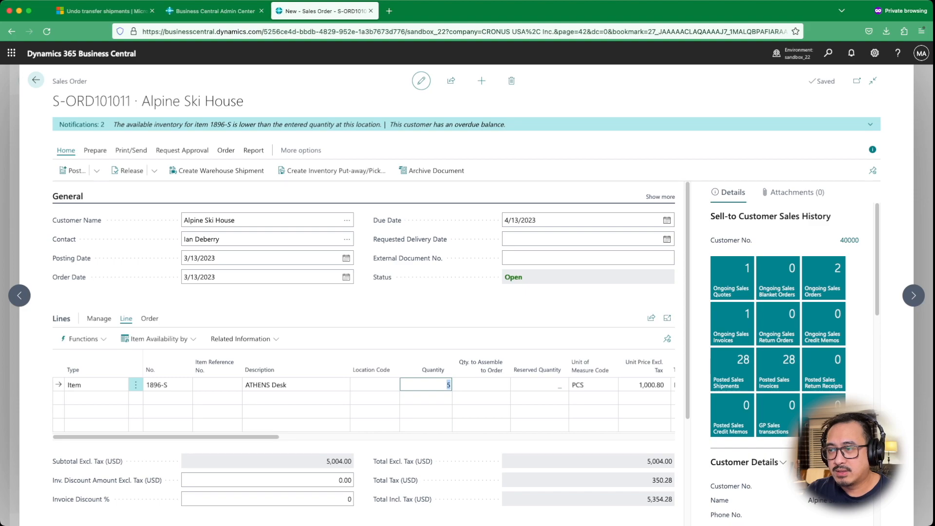
text(4)
key(Tab)
key(shift+Tab)
text(5)
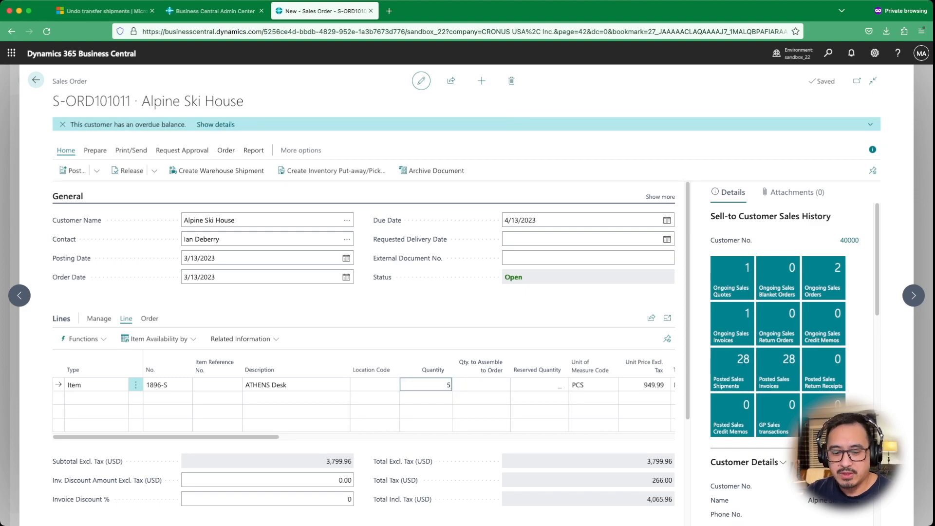
key(Tab)
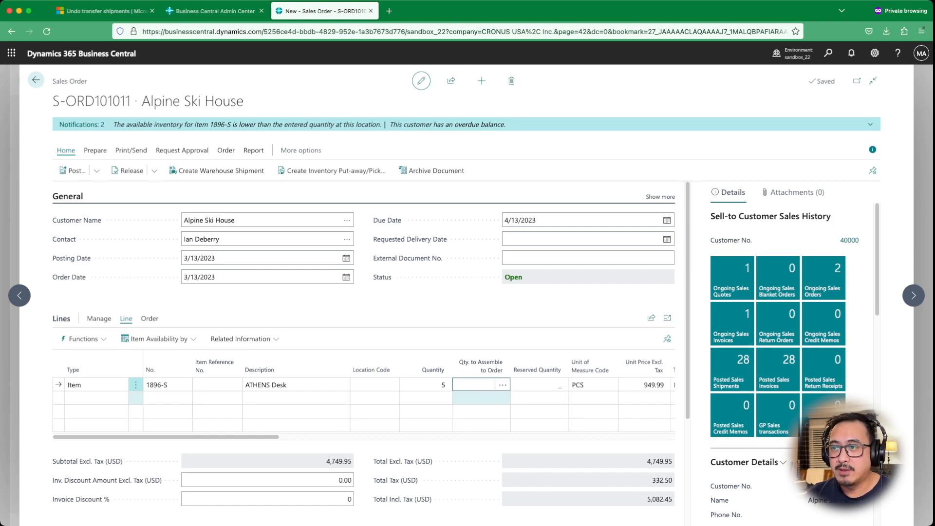
Step: Test the minimum-quantity price by setting the ATHENS Desk line's quantity to 2, and restore it to 5
click(426, 385)
text(2)
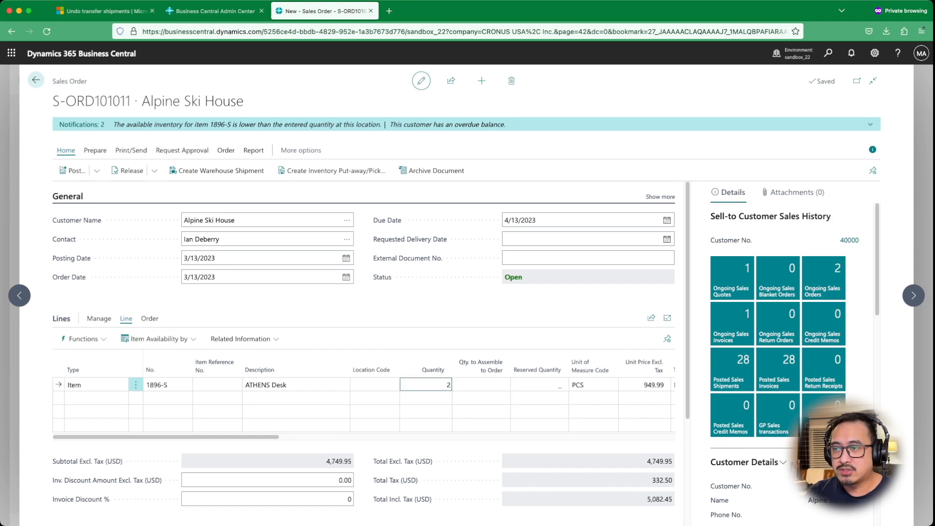
key(Tab)
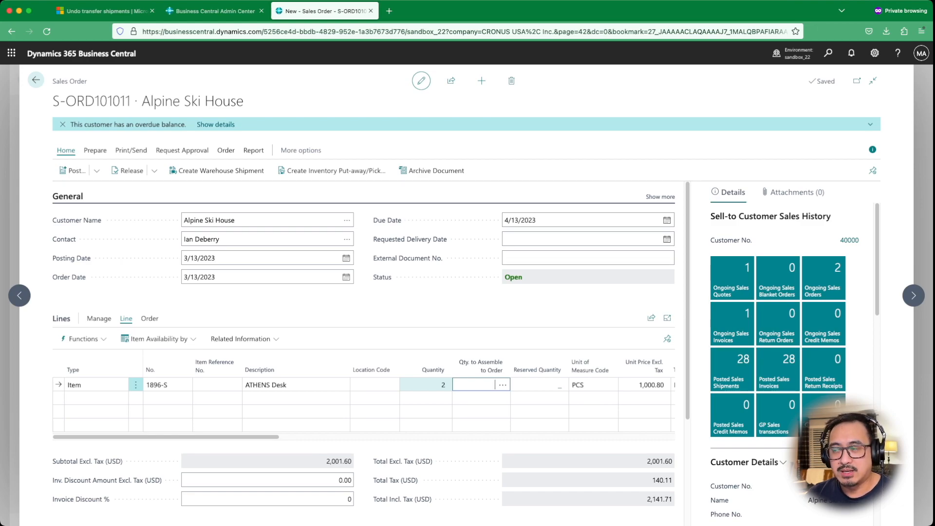
click(426, 385)
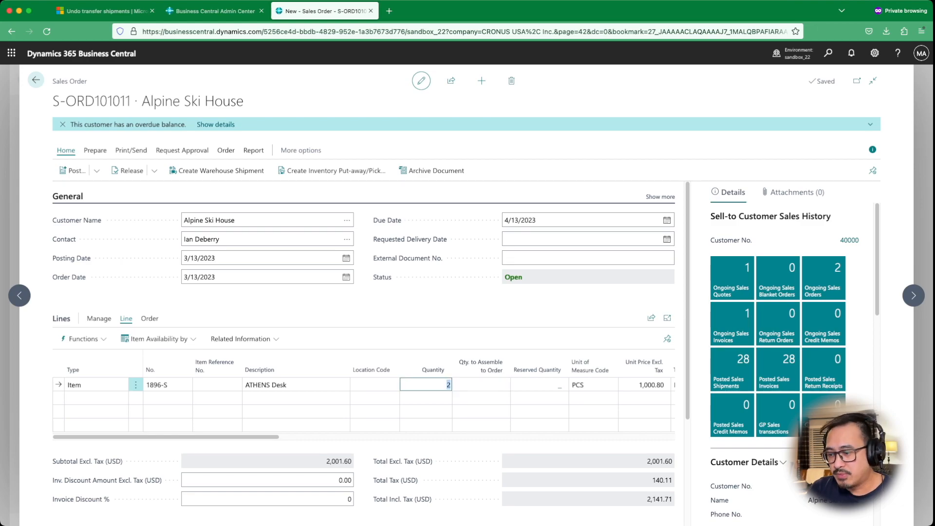
text(5)
key(Tab)
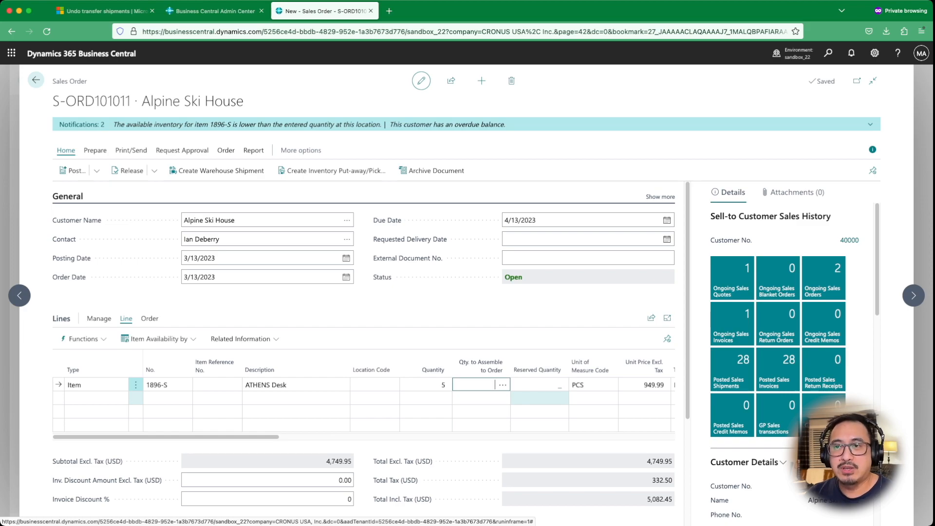
Step: Return to the Sales Orders list and create a new sales order for customer Trey Research
click(36, 80)
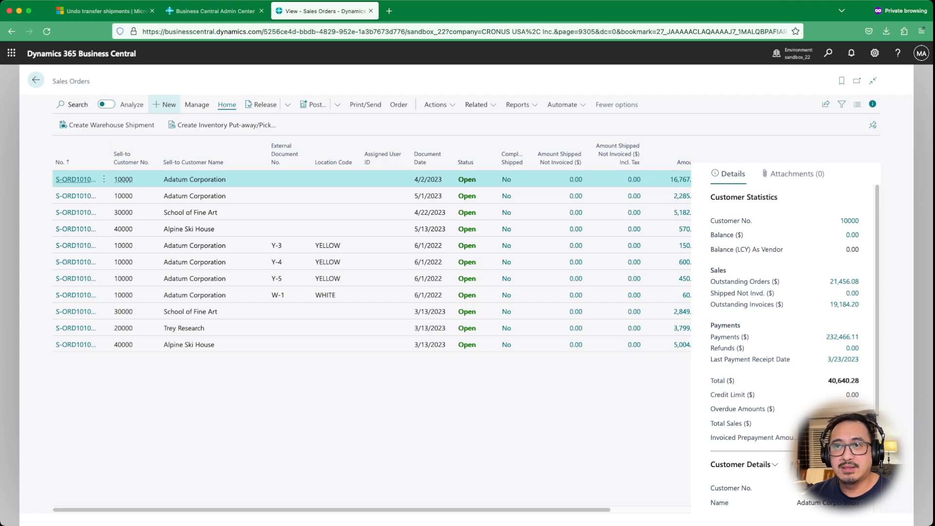
click(164, 104)
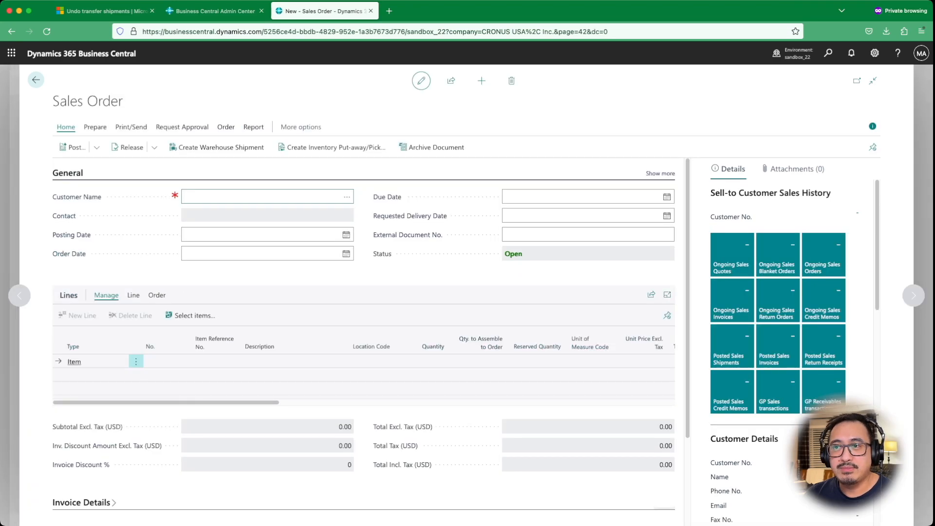
click(346, 196)
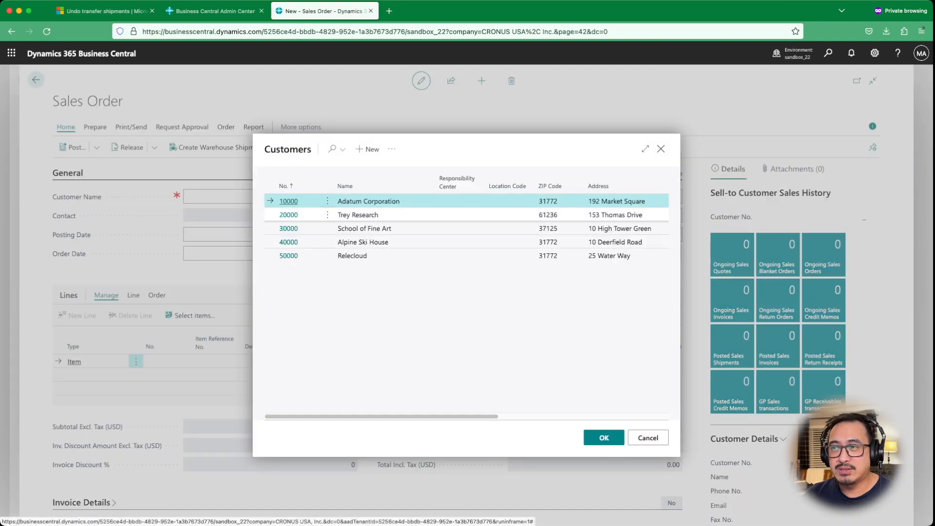
click(289, 215)
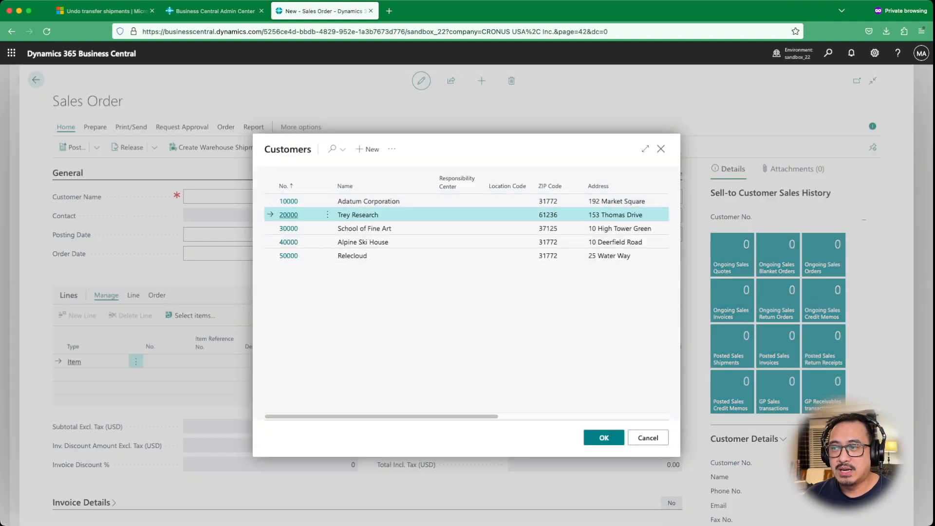
click(603, 437)
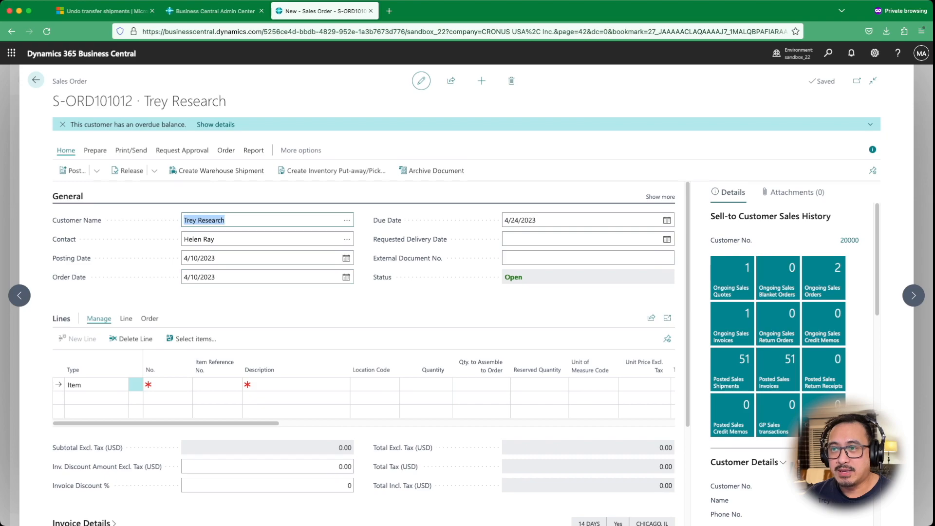
Step: Set the posting date and the order date of the Trey Research order to 3/13/2023
key(Tab)
key(Tab)
text(t)
key(Tab)
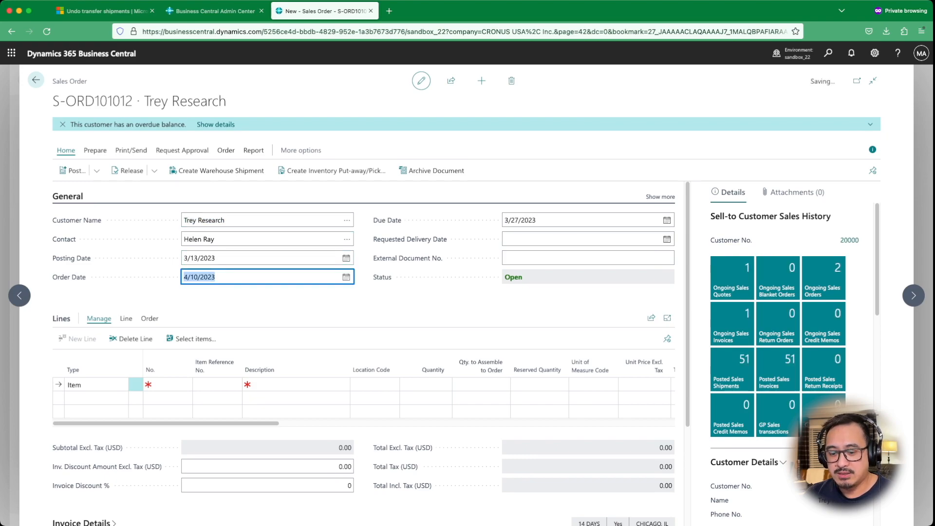
text(t)
key(Tab)
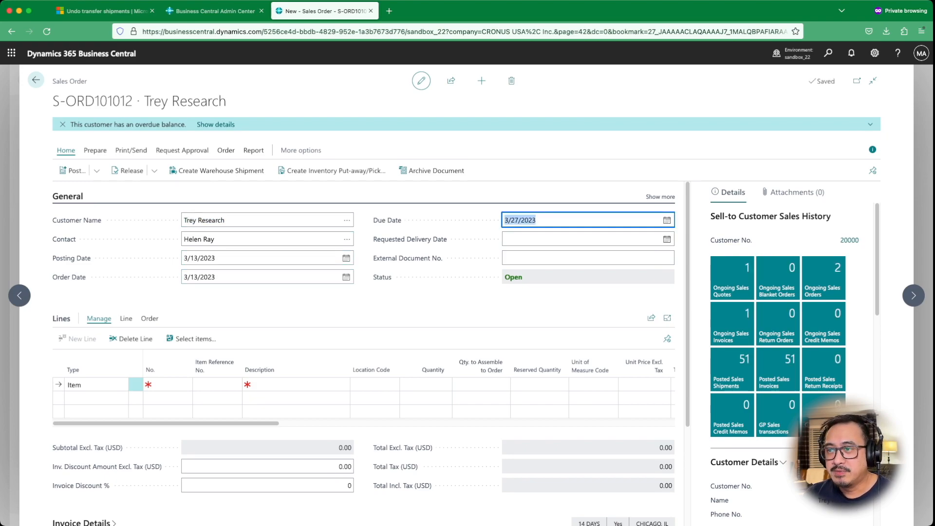
Step: Add item 1896-S ATHENS Desk to the first line of the Trey Research order with a quantity of 1
click(184, 385)
click(185, 385)
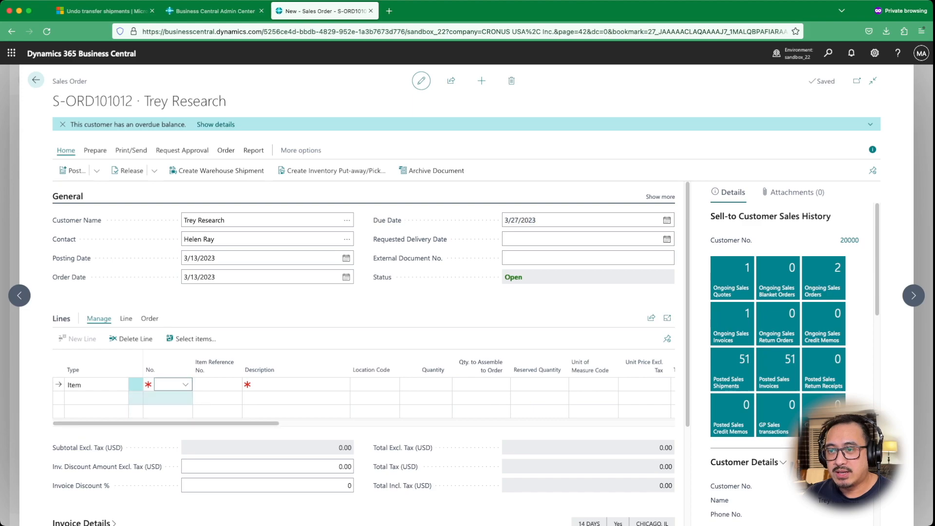
click(217, 426)
key(Tab)
key(Tab)
key(Tab)
key(Tab)
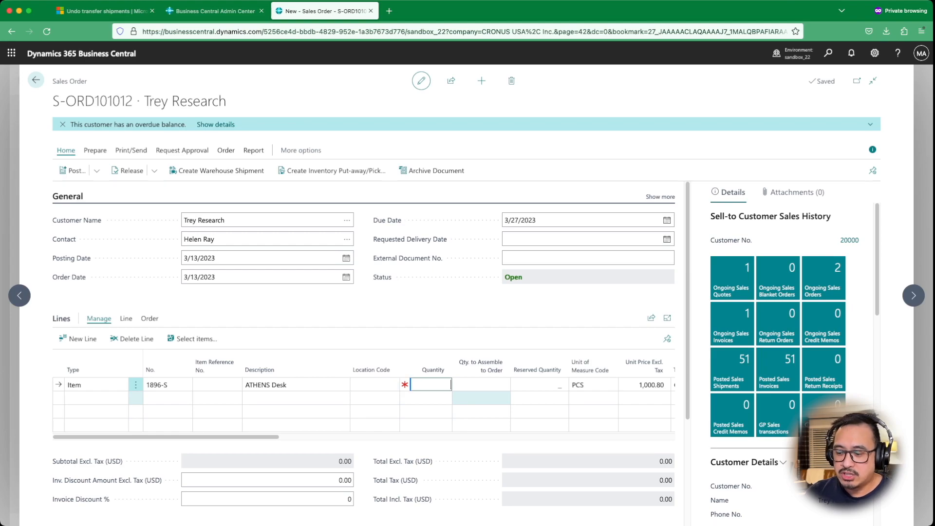
text(1)
key(Tab)
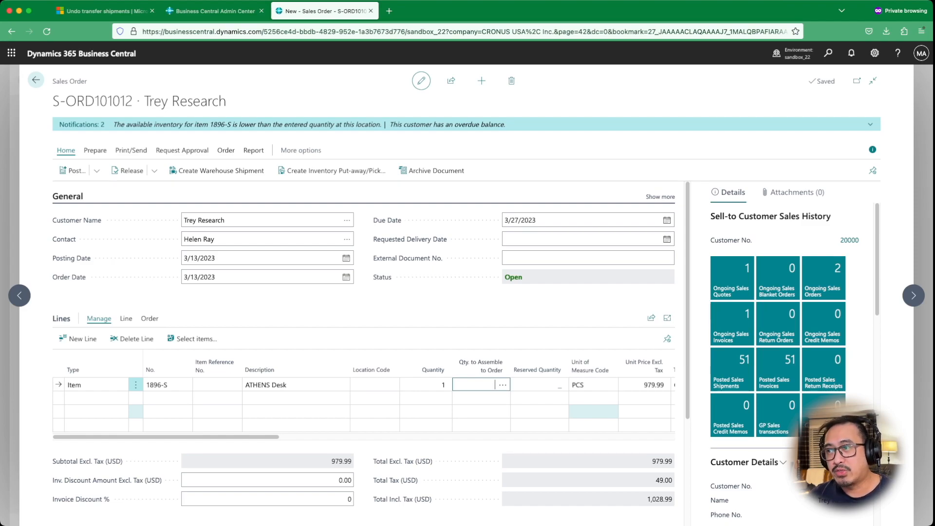
Step: Set the quantity of the Trey Research order's ATHENS Desk line to 3
click(426, 385)
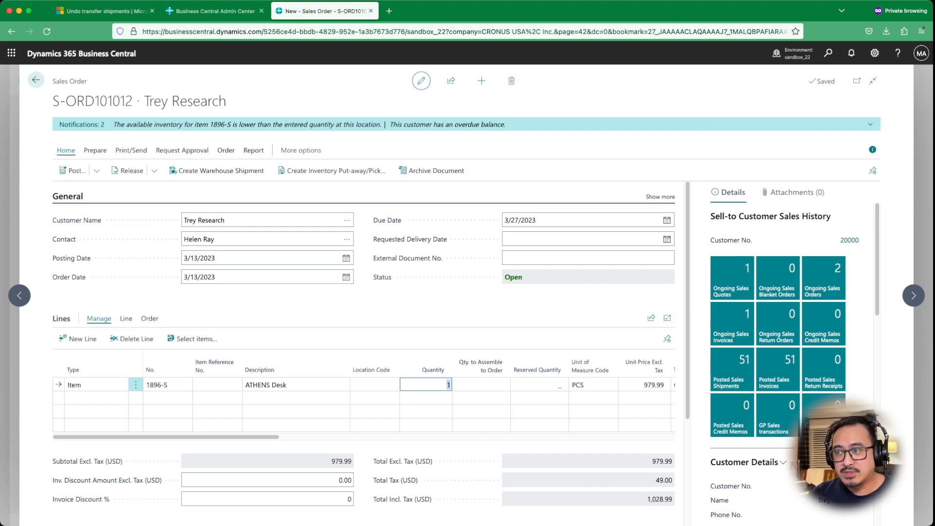
text(3)
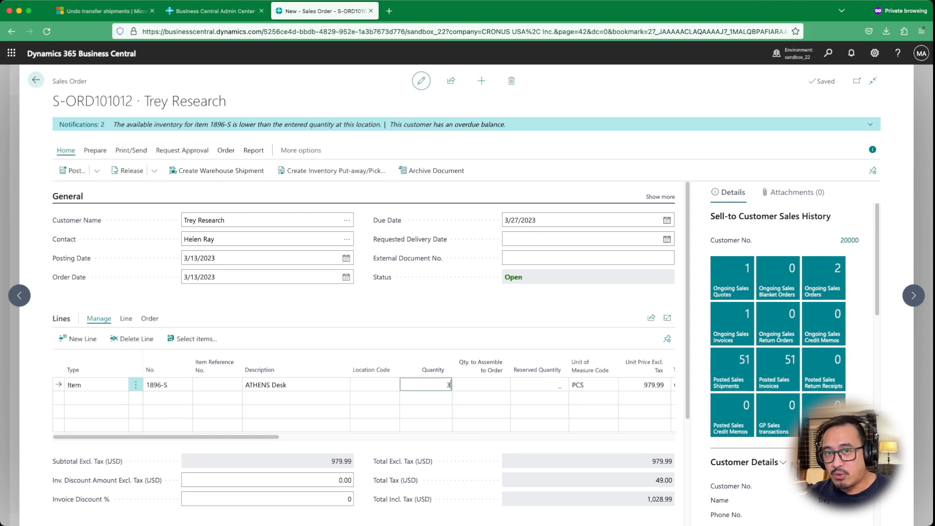
key(Tab)
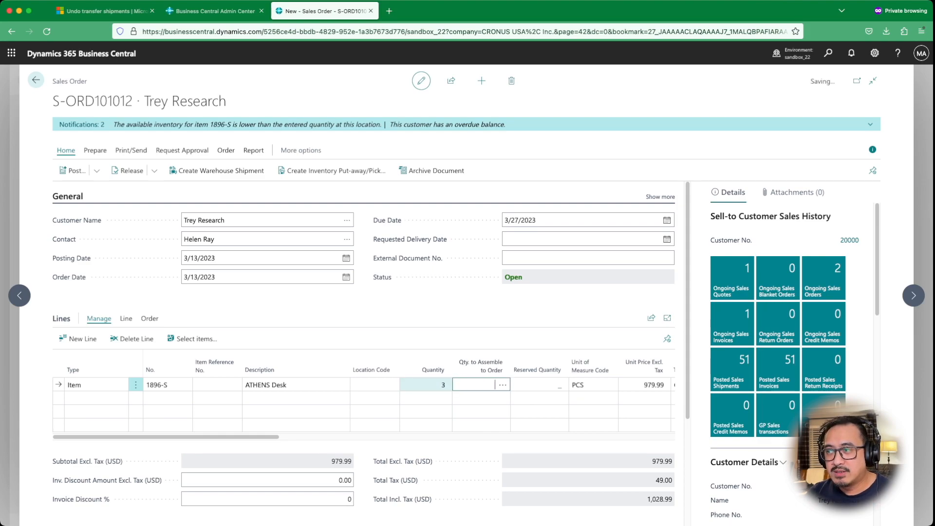